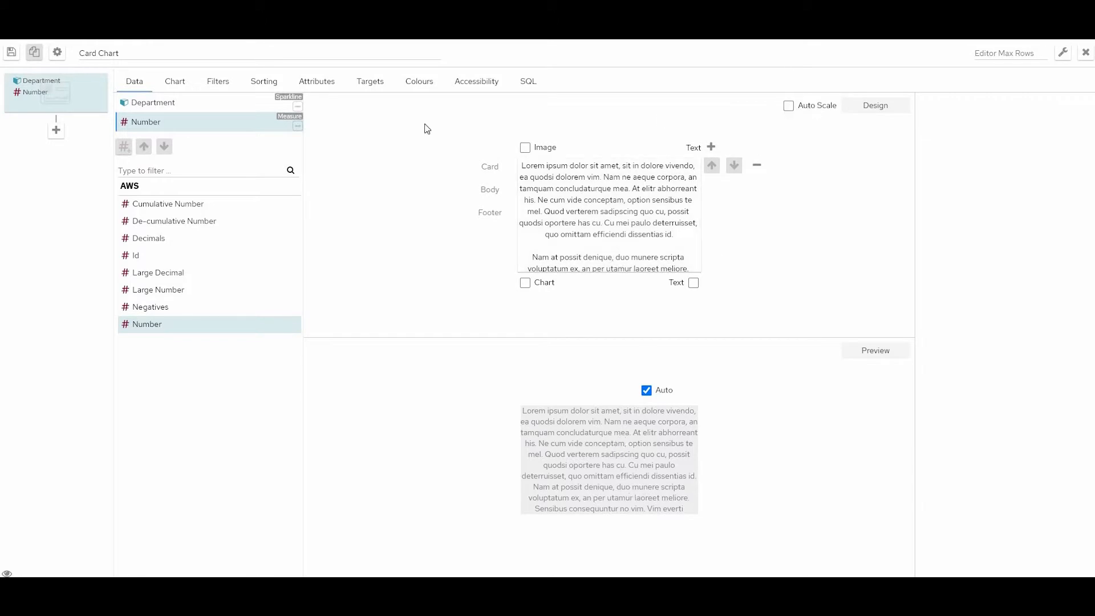
- Save the Card Chart with Auto Scale turned off and highlight its text on the dashboard
left_click(11, 53)
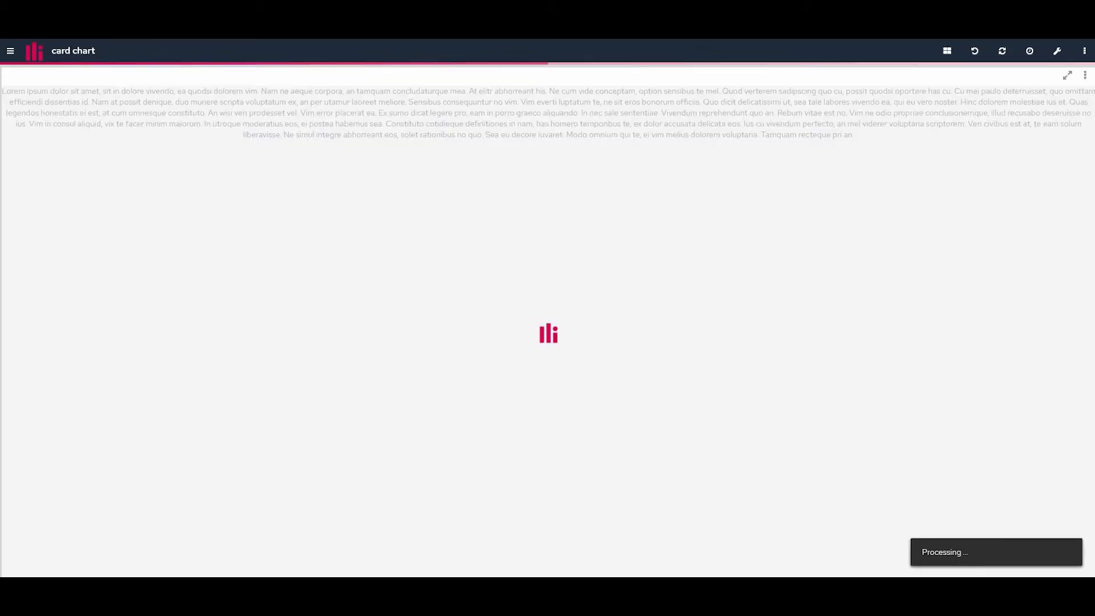
left_click_drag(941, 142, 1, 88)
- Reopen the card chart for editing, turn Auto Scale on and save the chart
left_click(1085, 75)
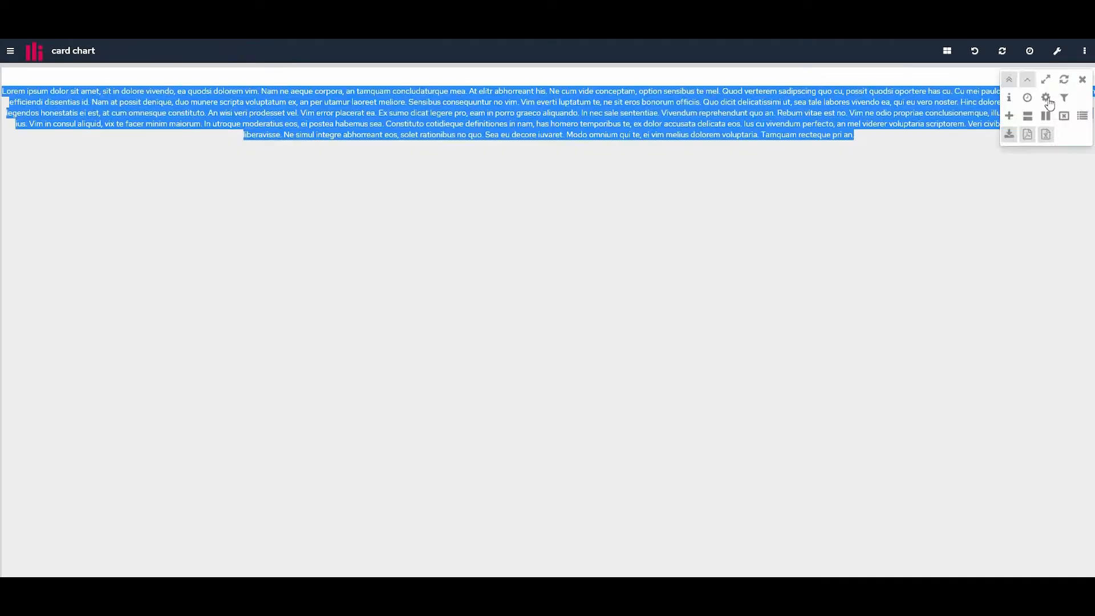
left_click(1046, 99)
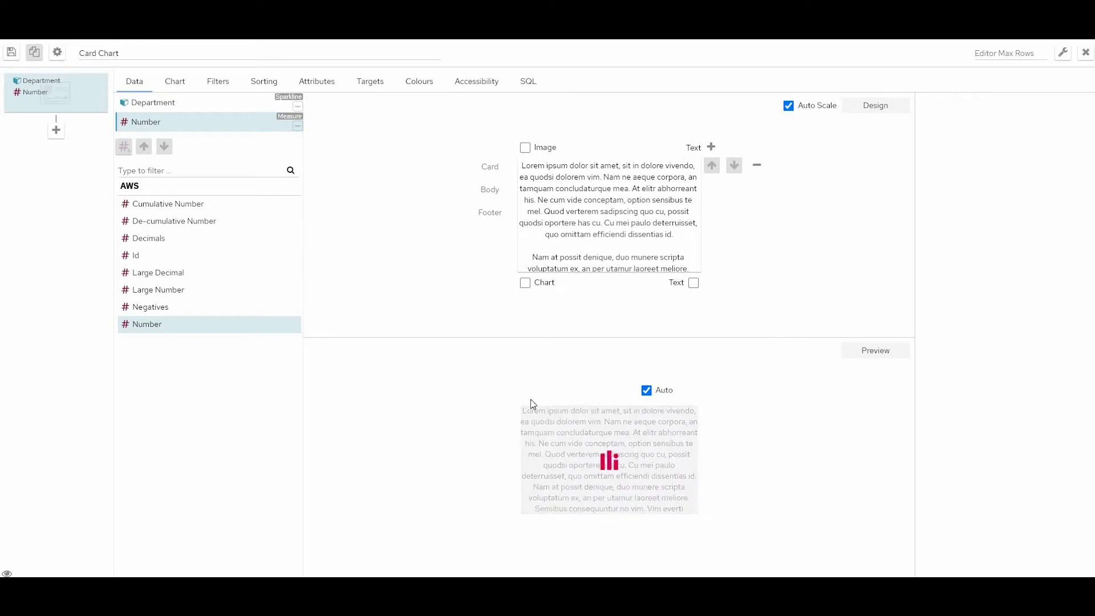
left_click(12, 53)
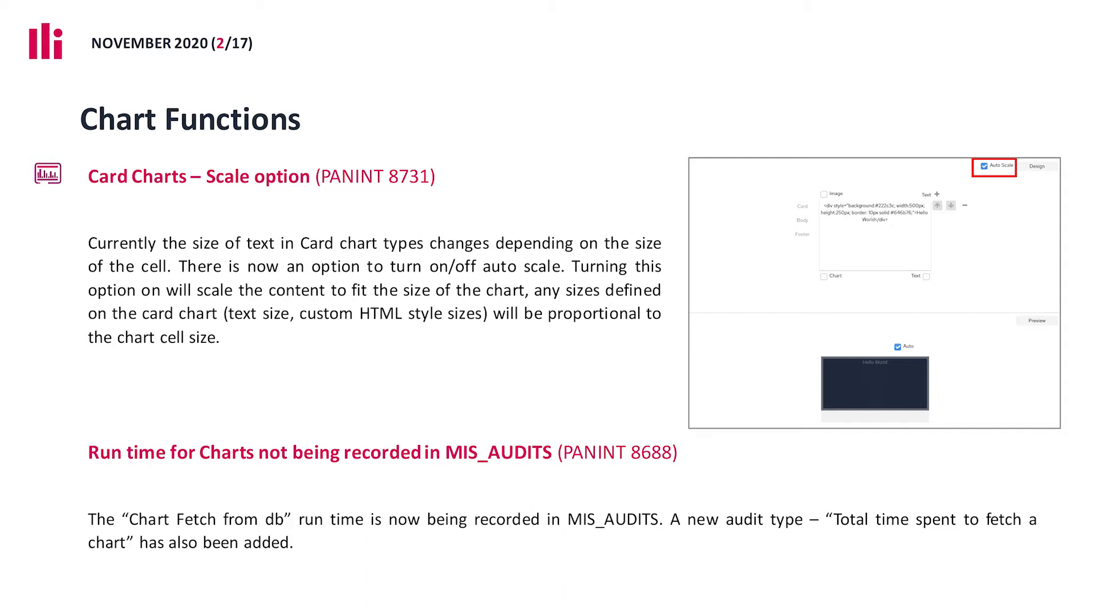
key("Right")
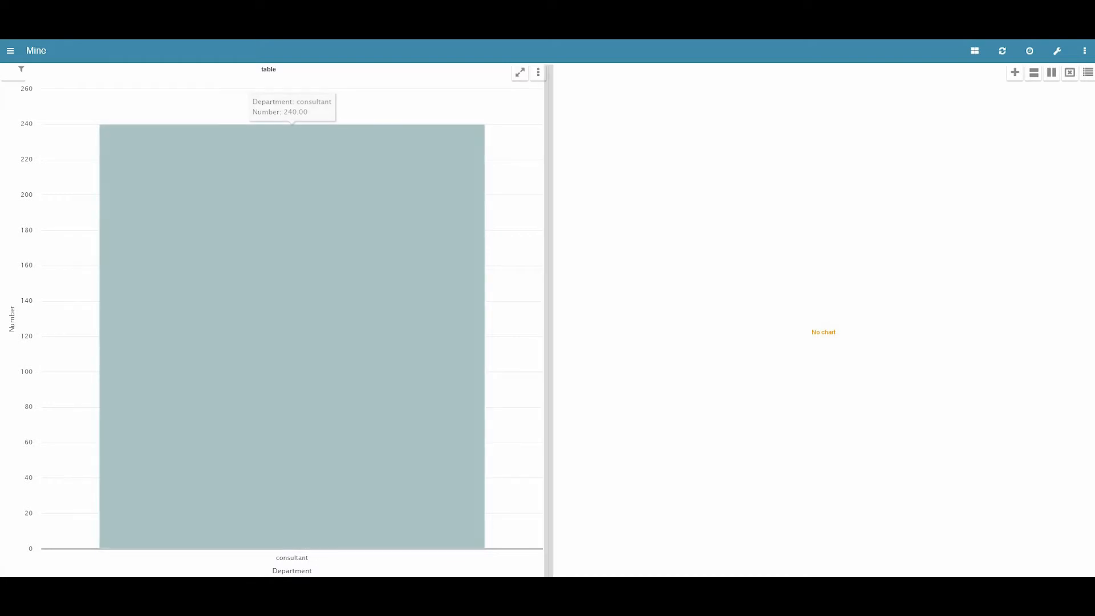
- Open the table chart for editing and examine the filters defined in it
left_click(538, 73)
left_click(499, 94)
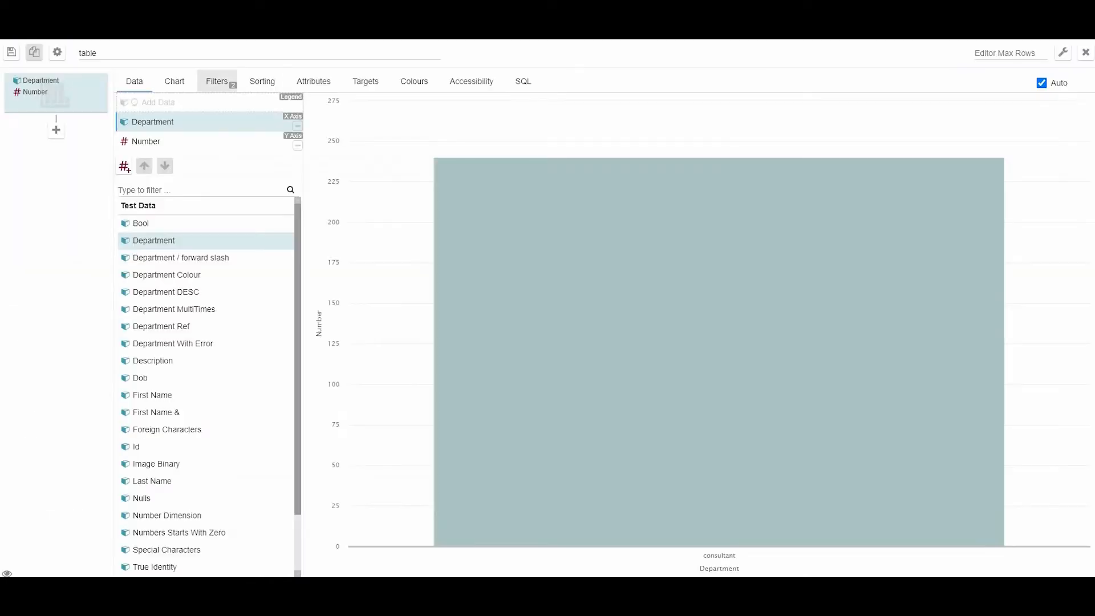
left_click(221, 80)
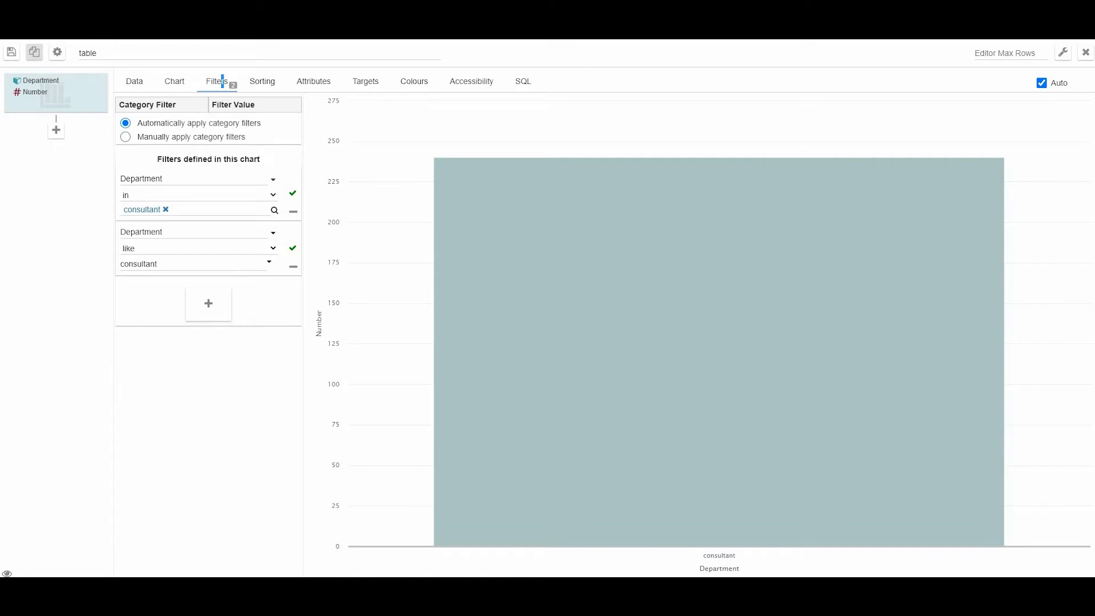
- Leave the table chart's editor and review the filters applied to it from the dashboard
left_click(1085, 53)
left_click(538, 72)
left_click(516, 94)
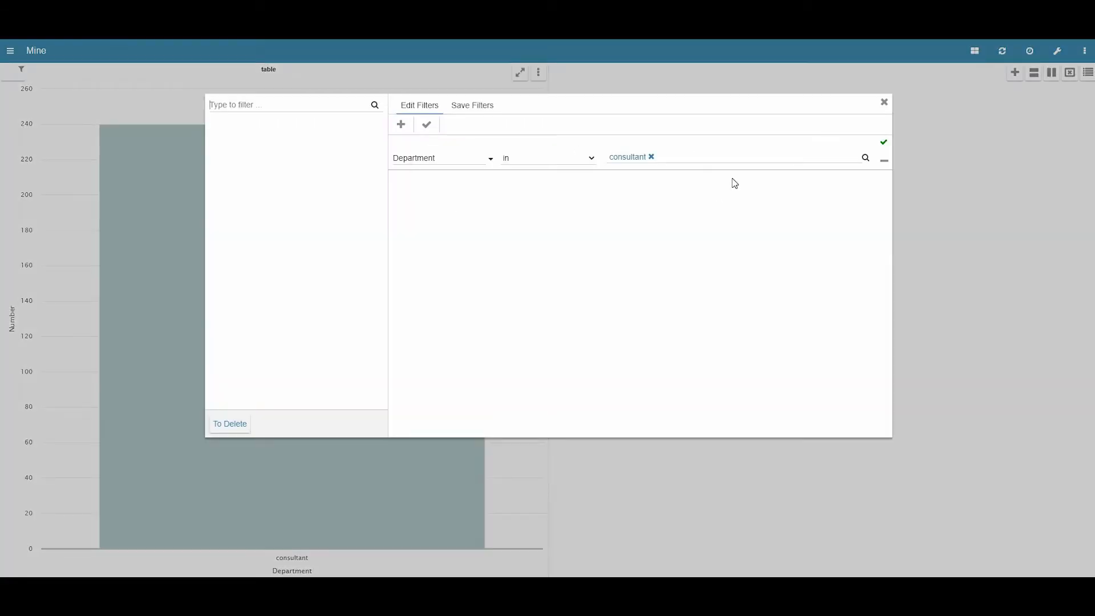
left_click(883, 103)
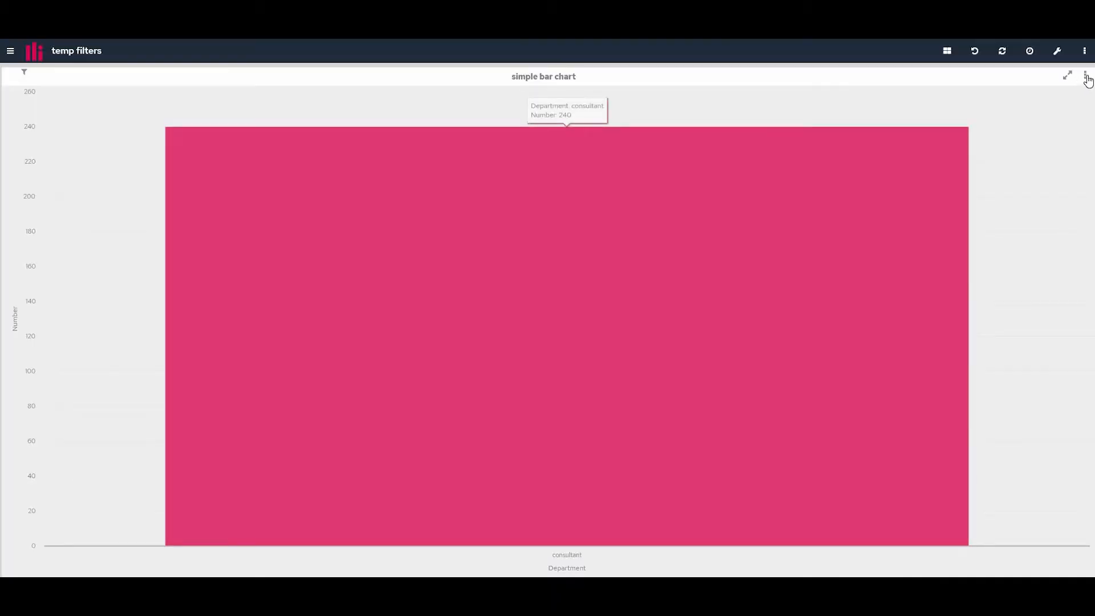
- Examine the simple bar chart's filters in its editor and in the dashboard's filter dialog
left_click(1085, 77)
left_click(1047, 98)
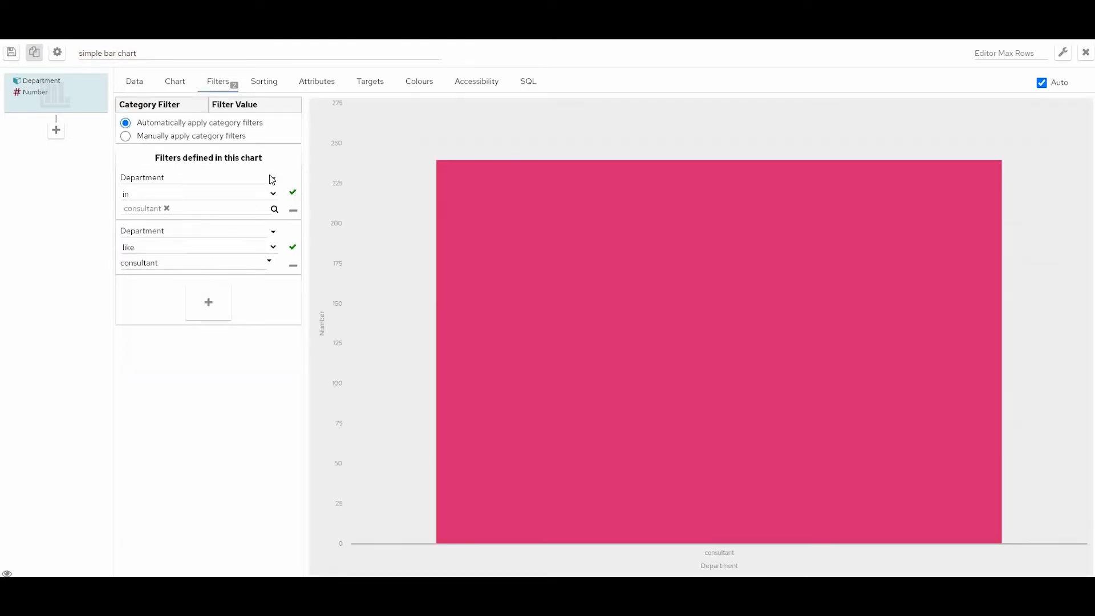
left_click(1085, 53)
left_click(1085, 76)
left_click(1062, 98)
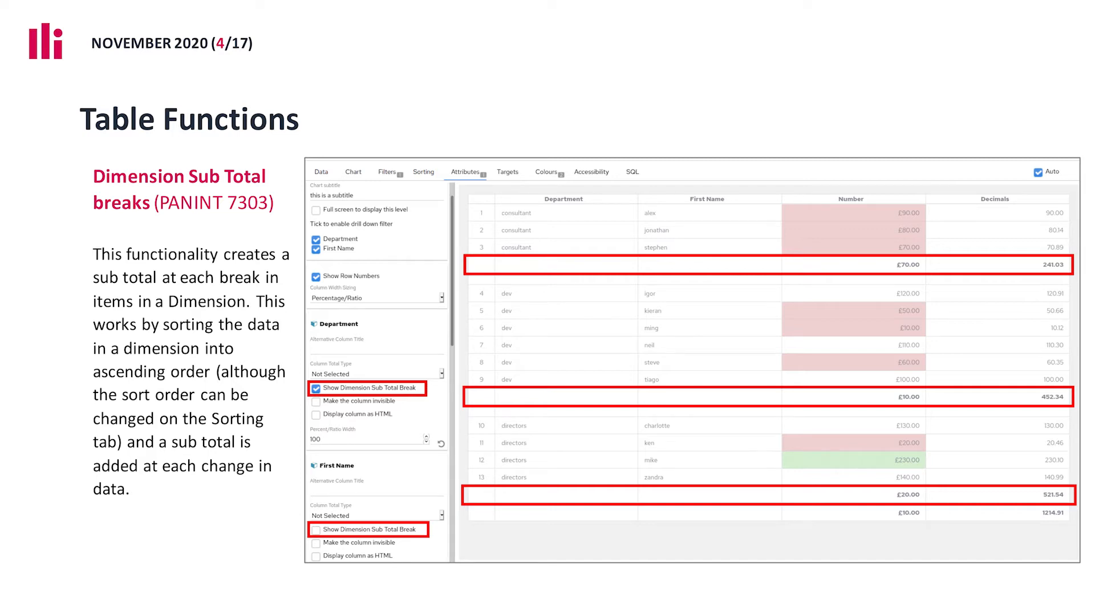
key("Right")
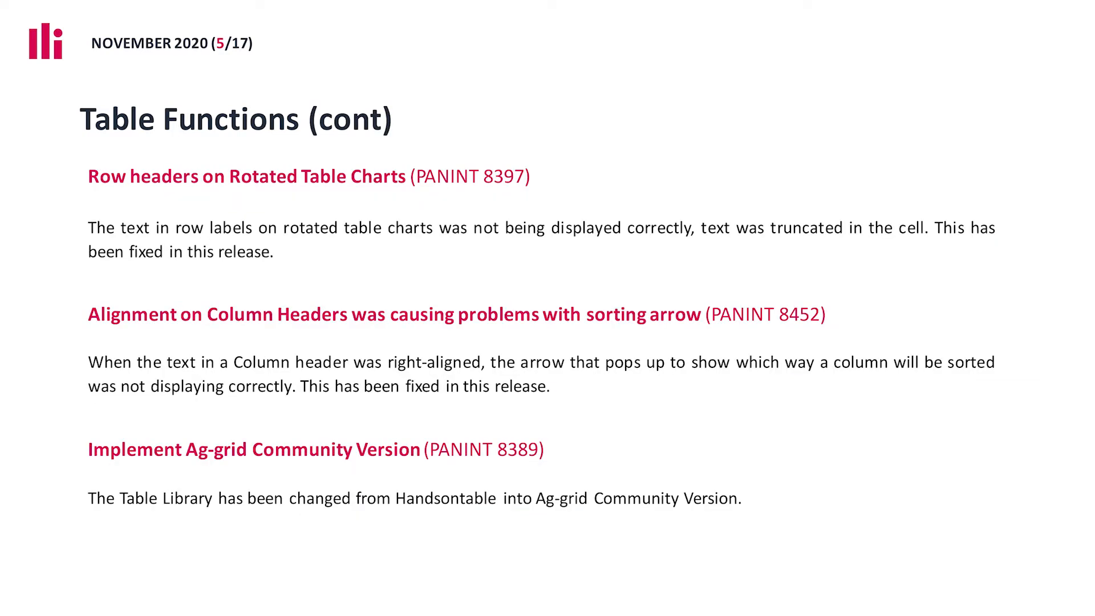
key("Right")
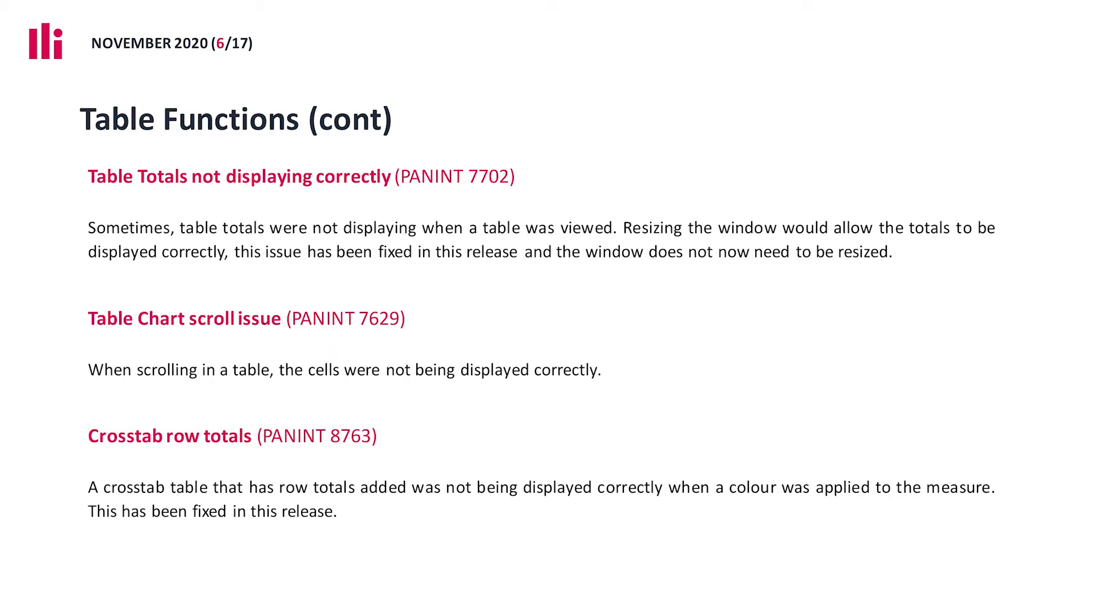
key("Right")
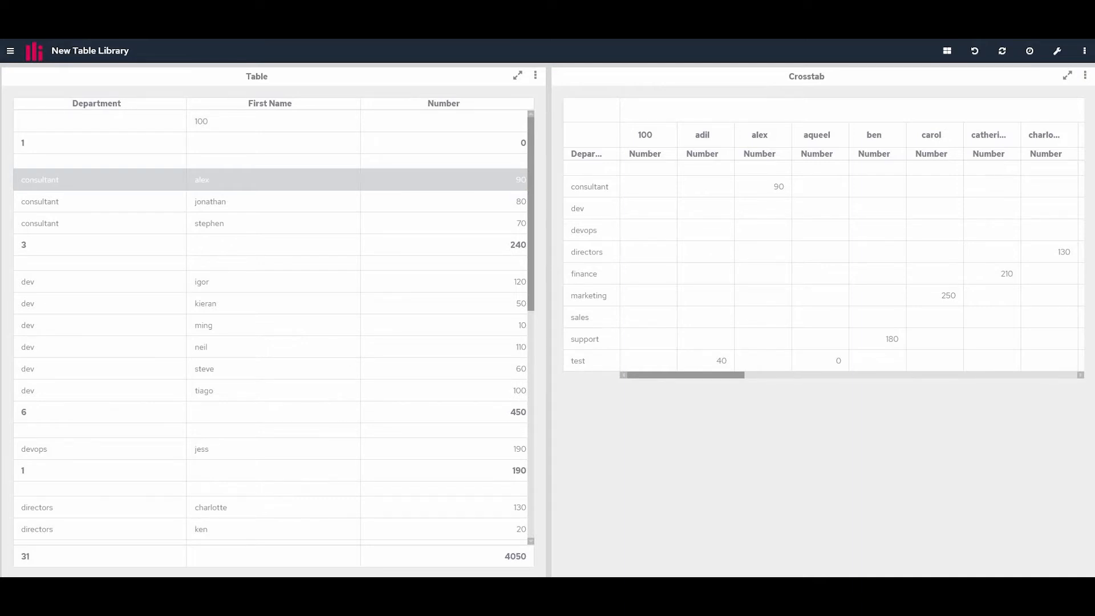
- Open the Table chart for editing and examine its chart type, data columns and column attributes
left_click(535, 75)
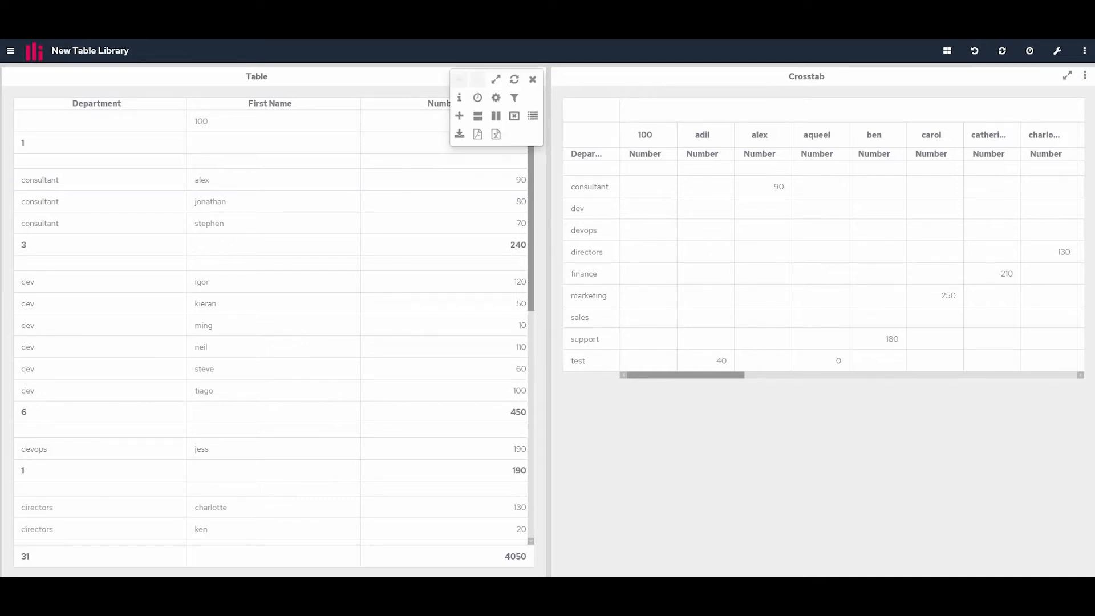
left_click(496, 98)
left_click(175, 81)
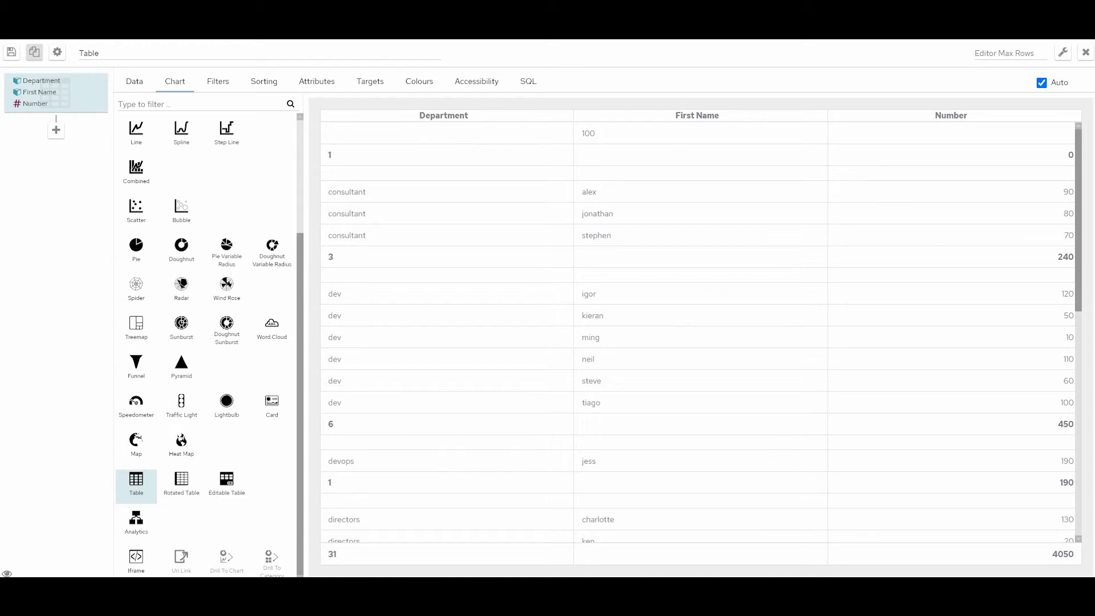
left_click(135, 81)
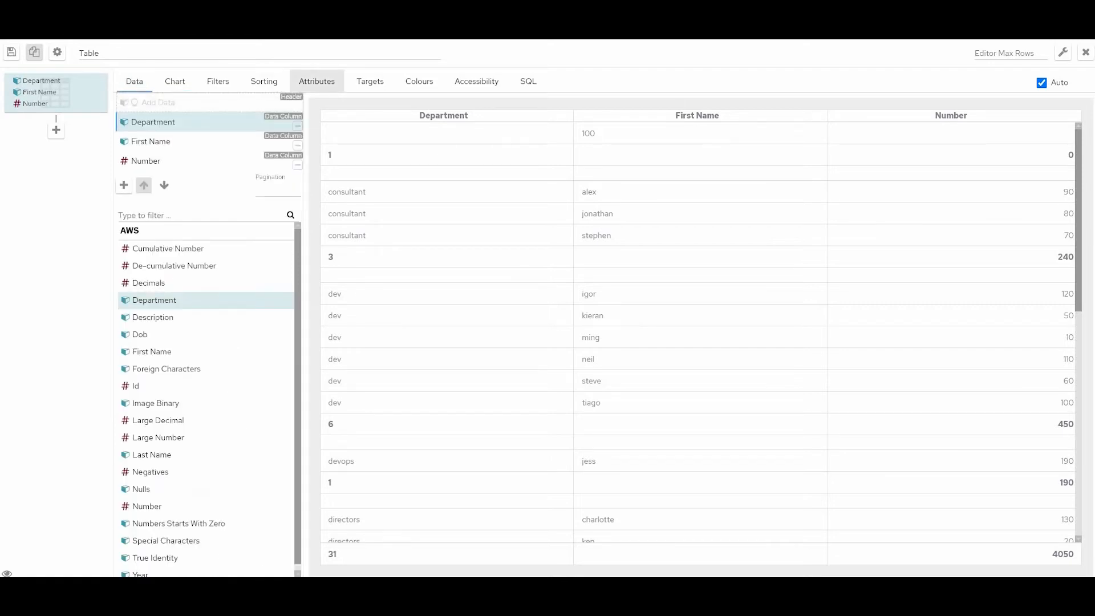
left_click(316, 81)
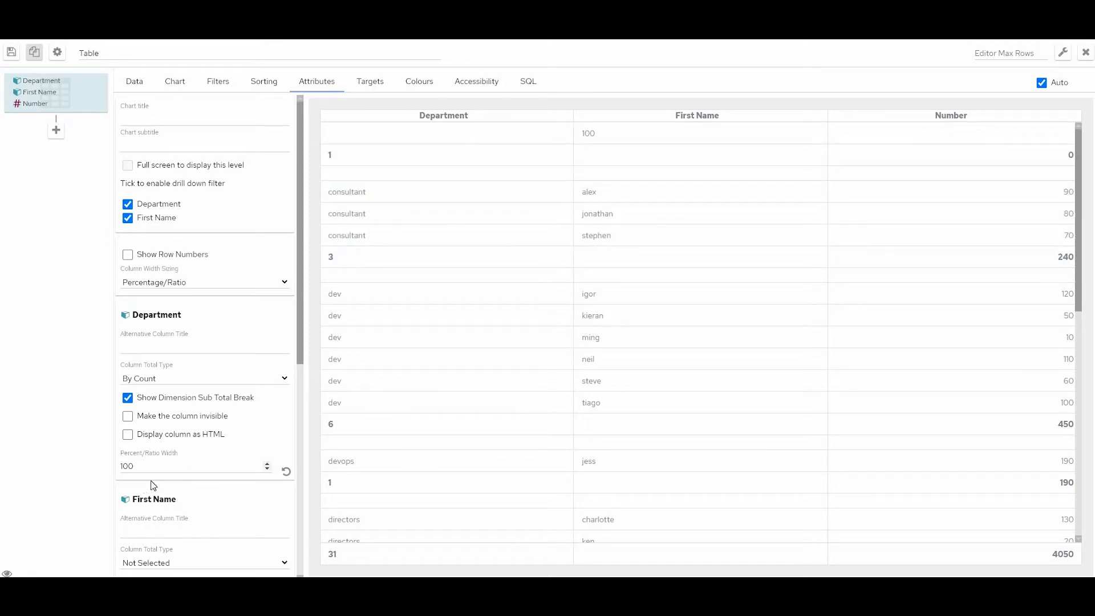
scroll(160, 476, "down", 5)
scroll(166, 469, "down", 1)
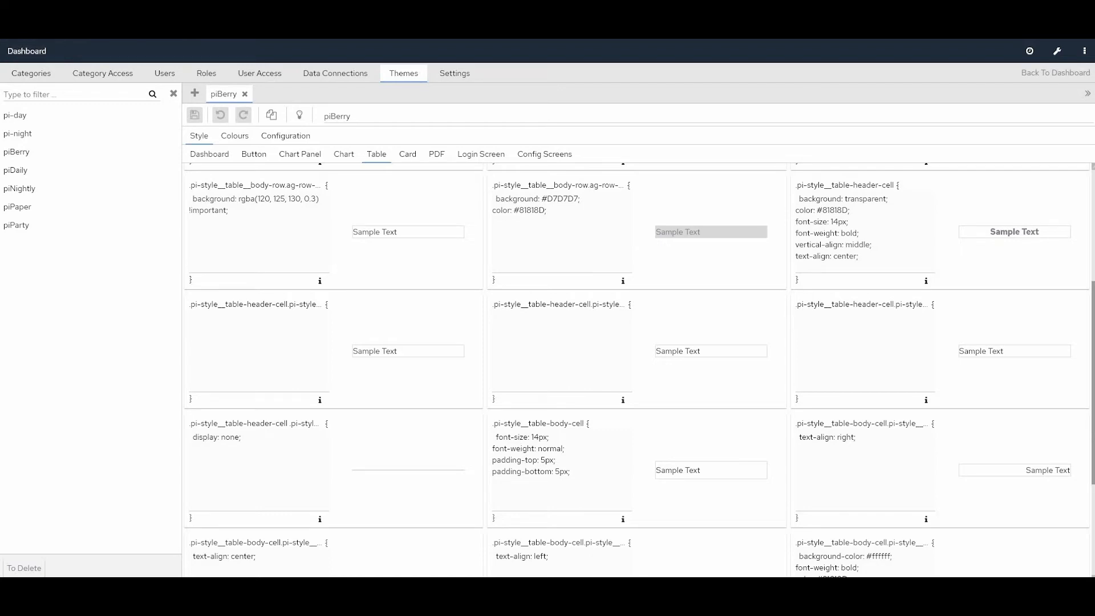
- Highlight the padding-top and padding-bottom declarations in the piBerry theme's table body cell style
left_click_drag(570, 471, 492, 459)
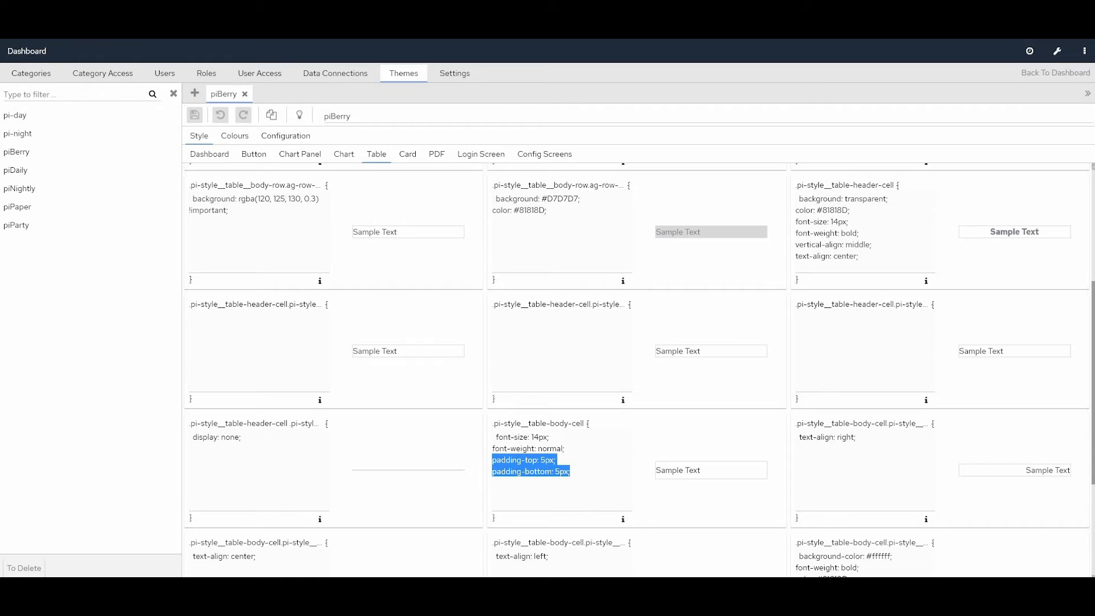
left_click(546, 460)
left_click_drag(569, 470, 492, 459)
- Switch to File Explorer and open DashboardPi\Dashboard\tomcat\webapps\panMISDashboardResources\themes_BackupFolder
left_click(165, 589)
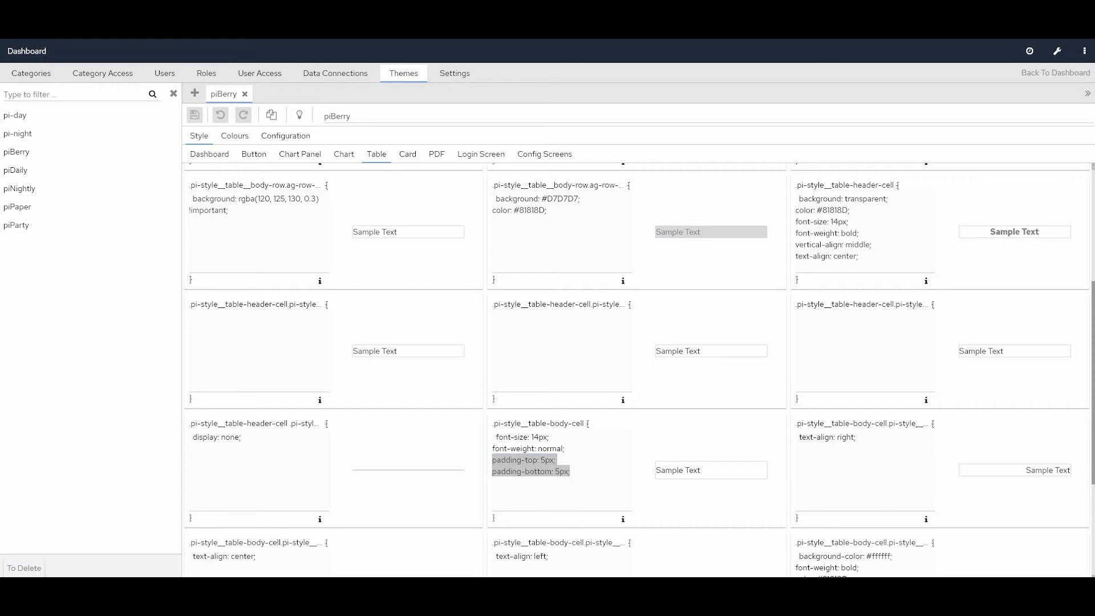
left_click(45, 544)
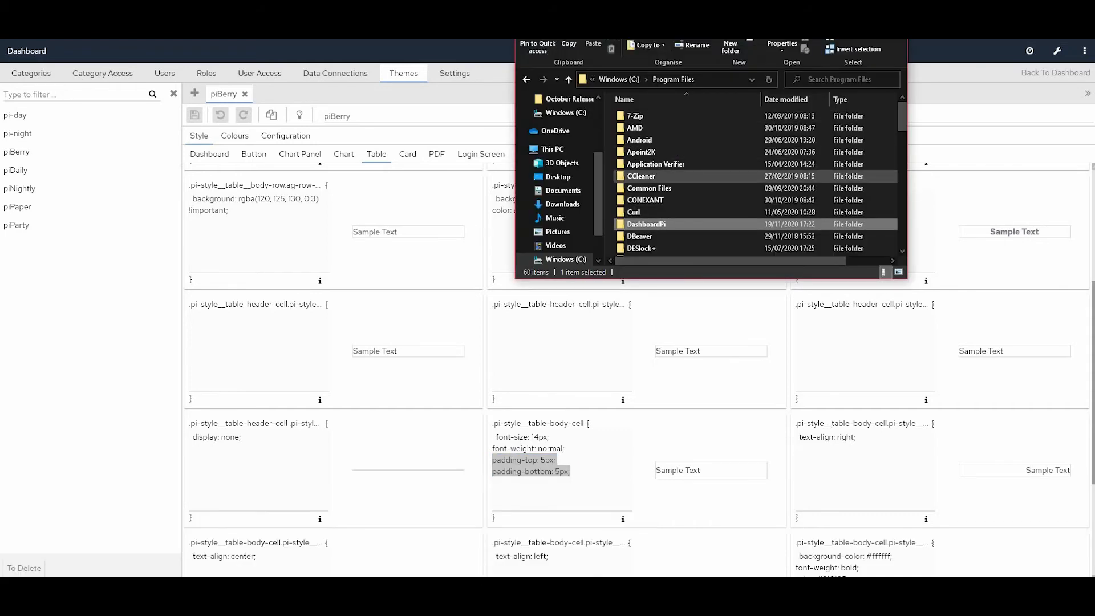
double_click(662, 226)
double_click(678, 115)
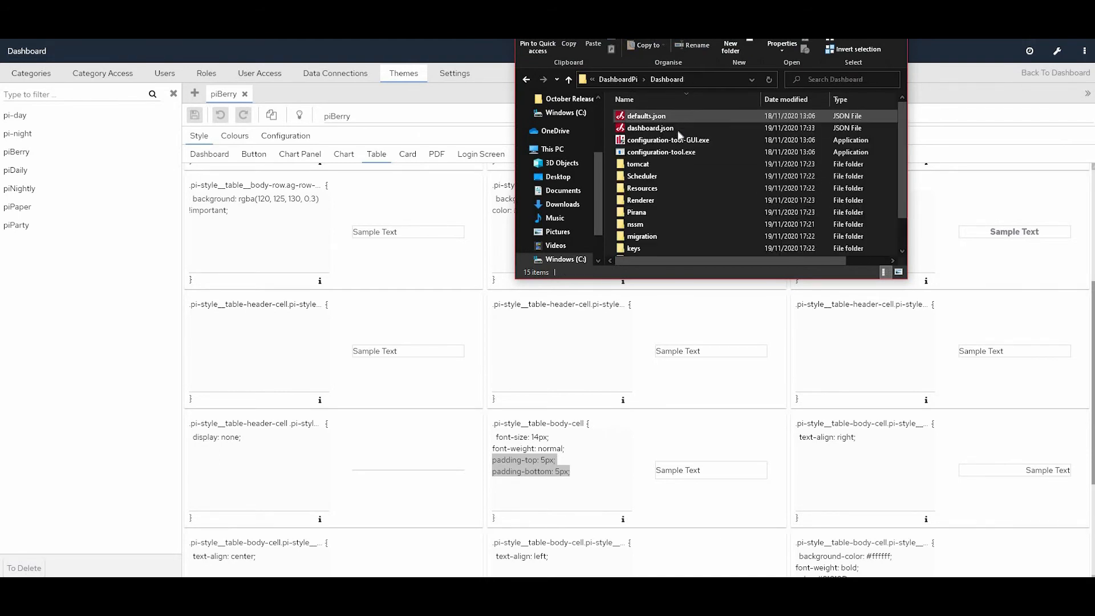
double_click(670, 165)
left_click(676, 226)
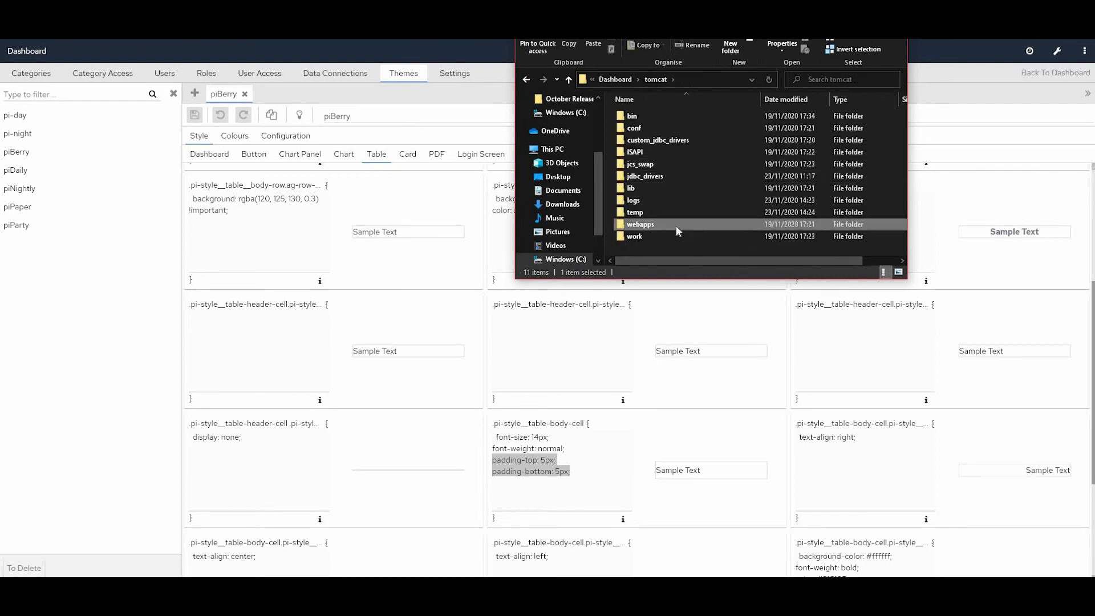
double_click(675, 225)
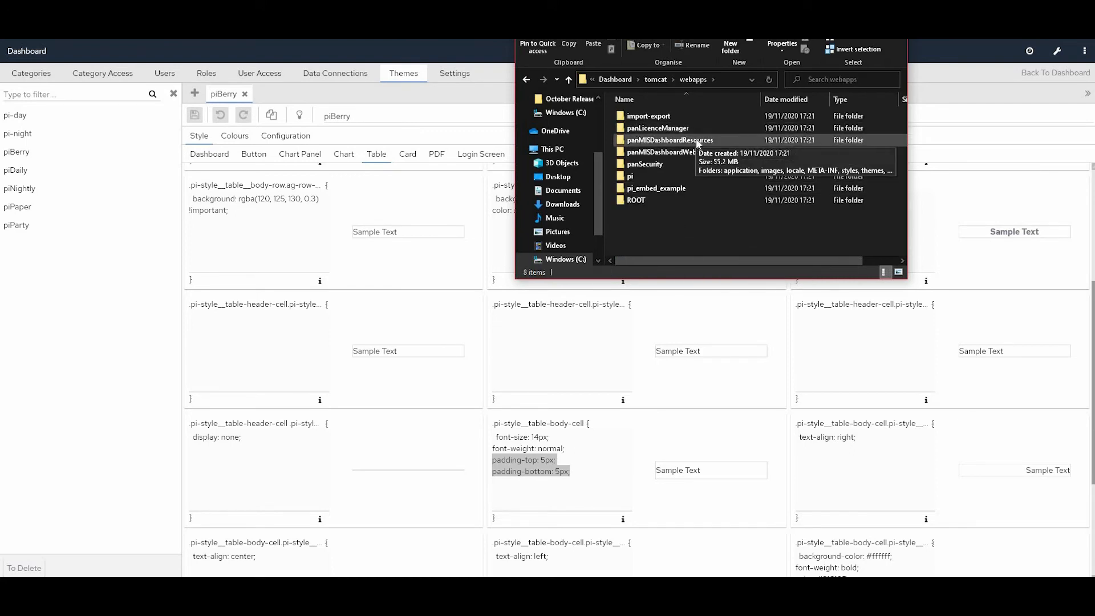
double_click(695, 141)
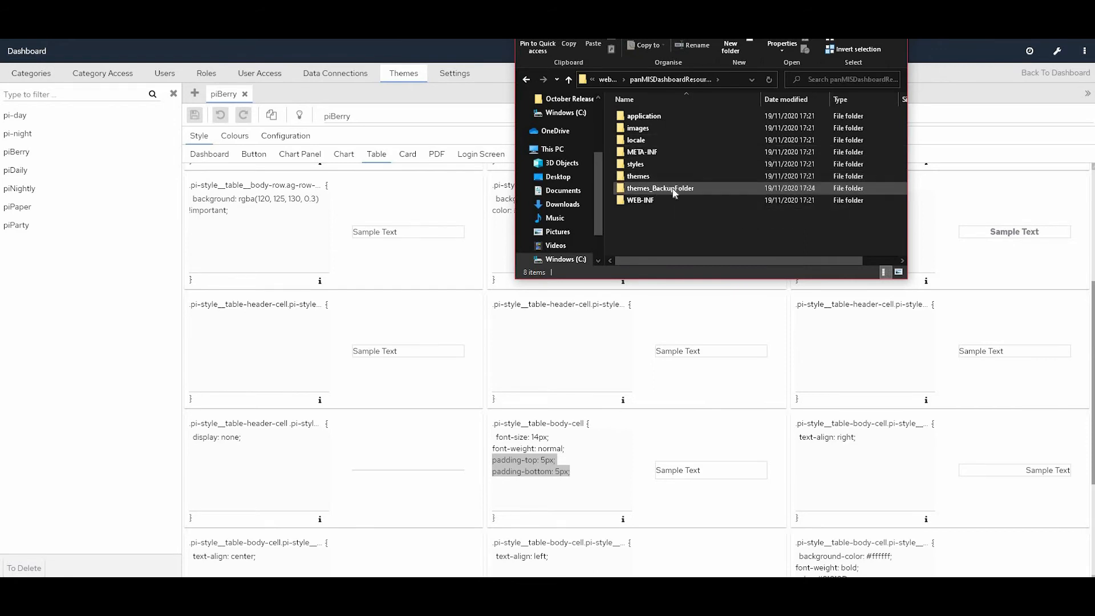
double_click(673, 190)
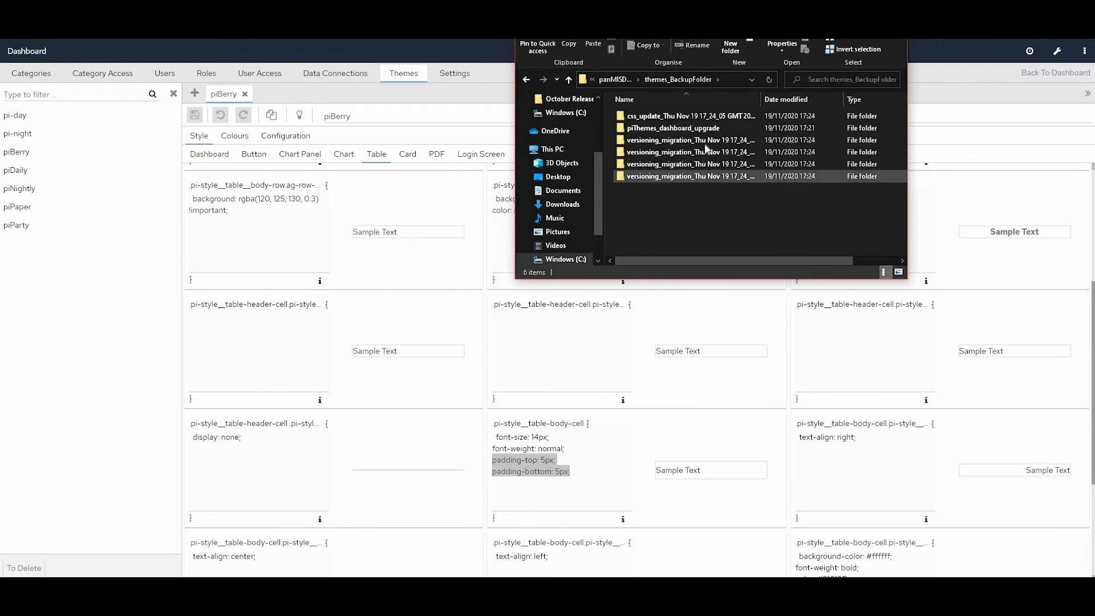
- Check the last versioning_migration backup folder's full name and open the piThemes_dashboard_upgrade folder
left_click(726, 180)
key("F2")
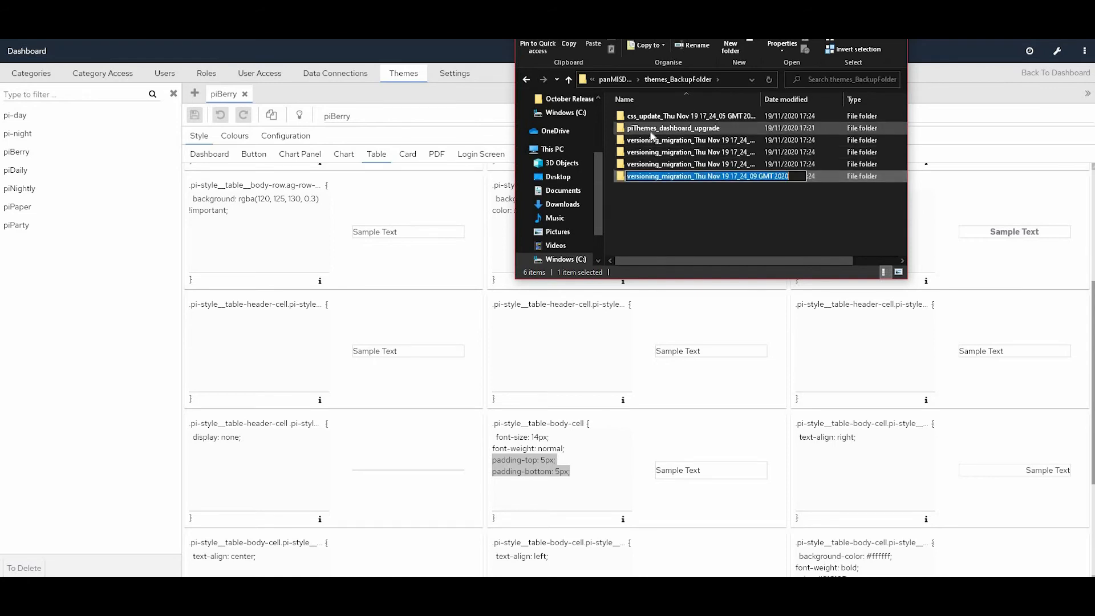
left_click(649, 131)
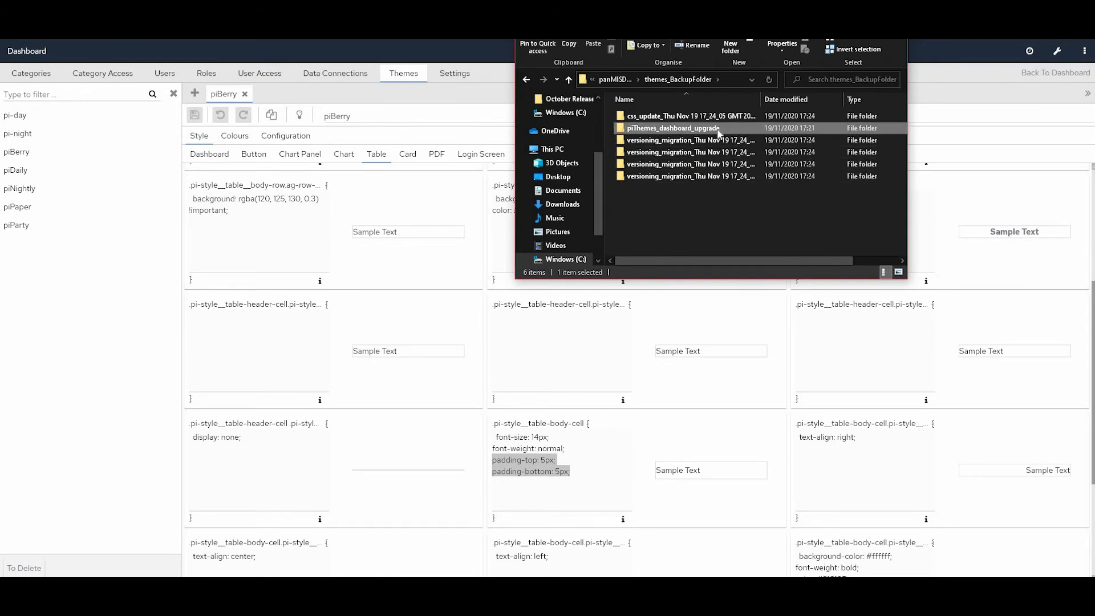
double_click(681, 128)
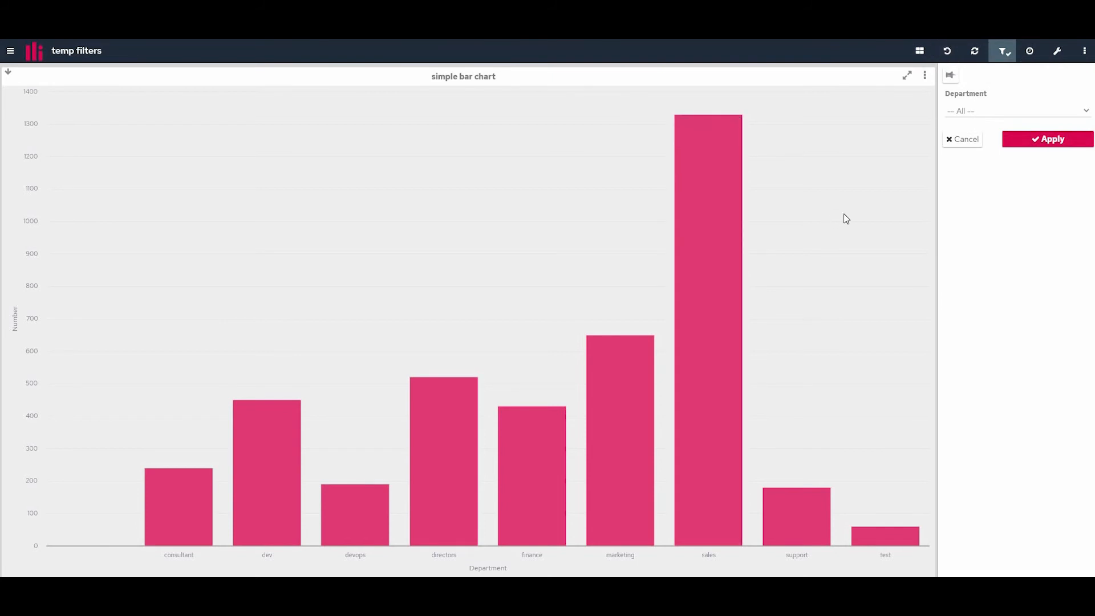
- Apply the consultant Department category filter to the simple bar chart and reset the dashboard
left_click(969, 112)
left_click(988, 147)
left_click(1036, 142)
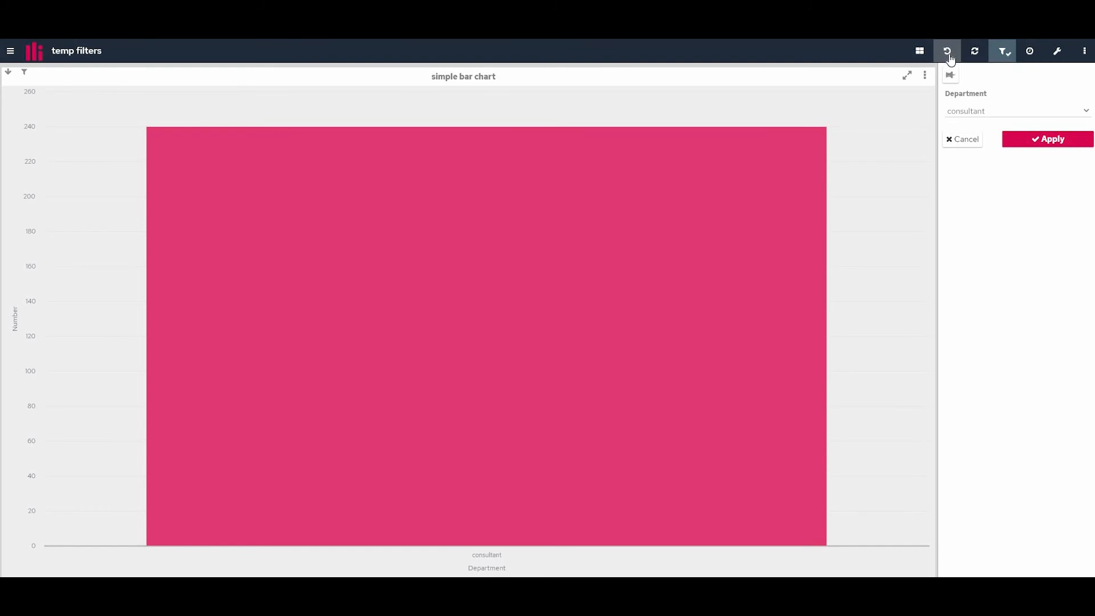
left_click(947, 52)
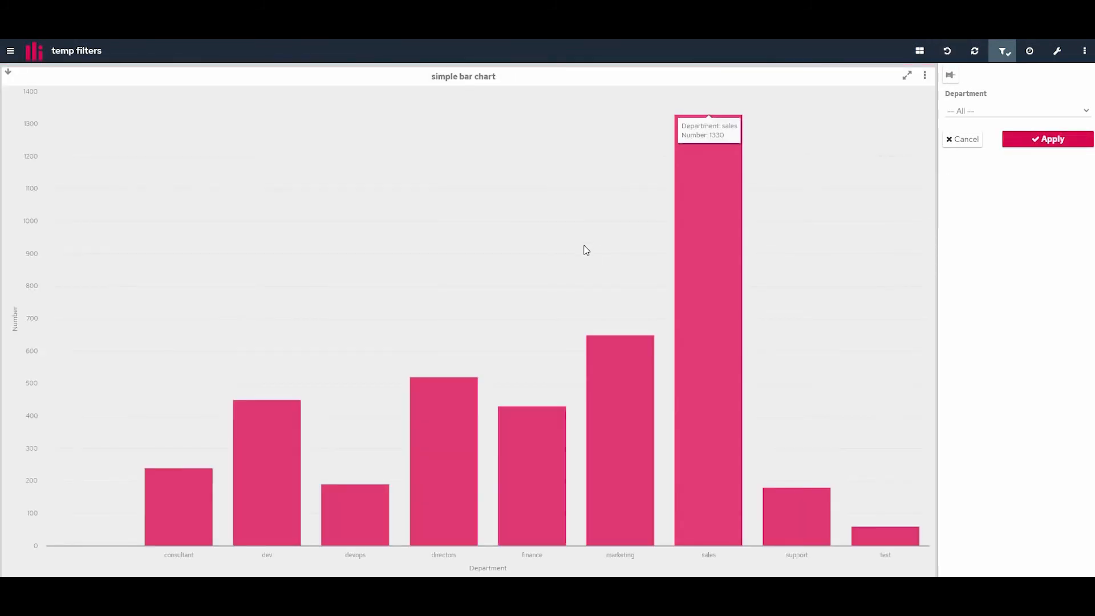
- Add and apply a temporary filter limiting Department to consultant on the simple bar chart, and reset the category to its default view
left_click(925, 77)
left_click(906, 98)
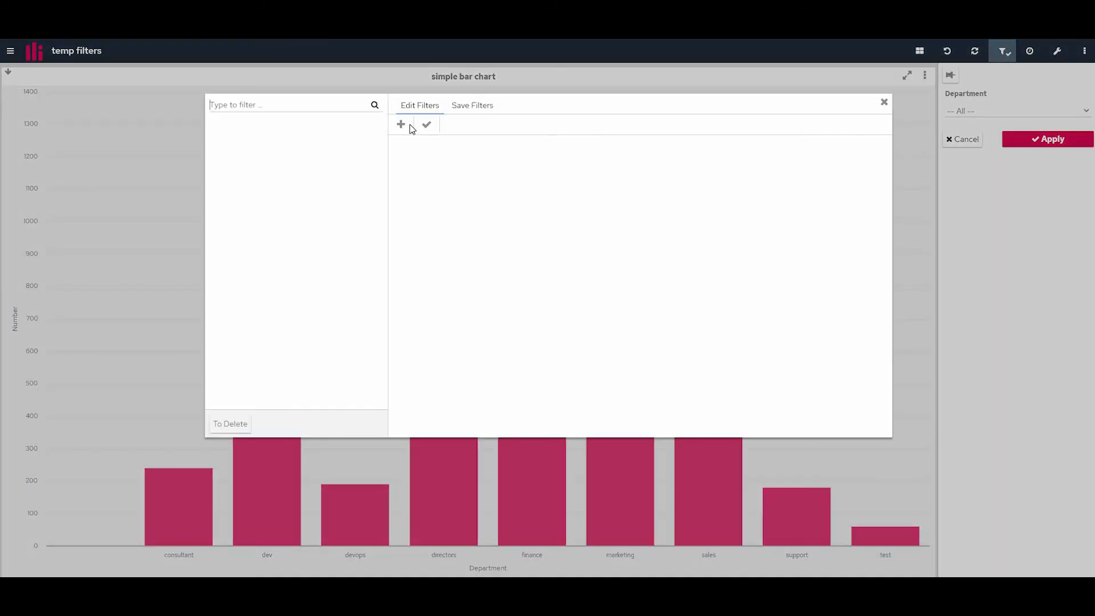
left_click(401, 124)
left_click(473, 159)
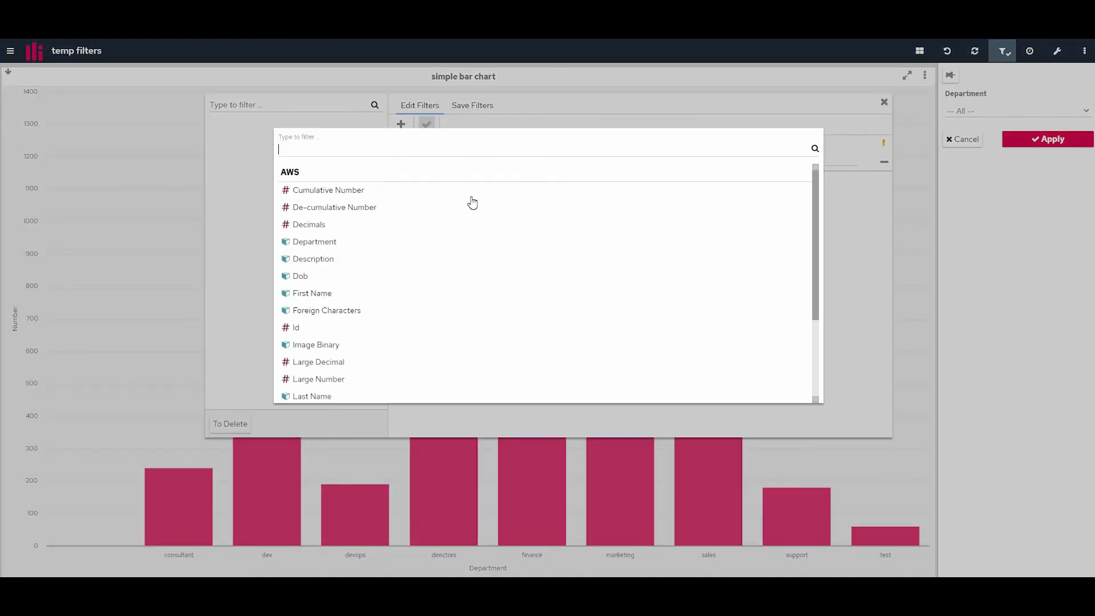
left_click(480, 245)
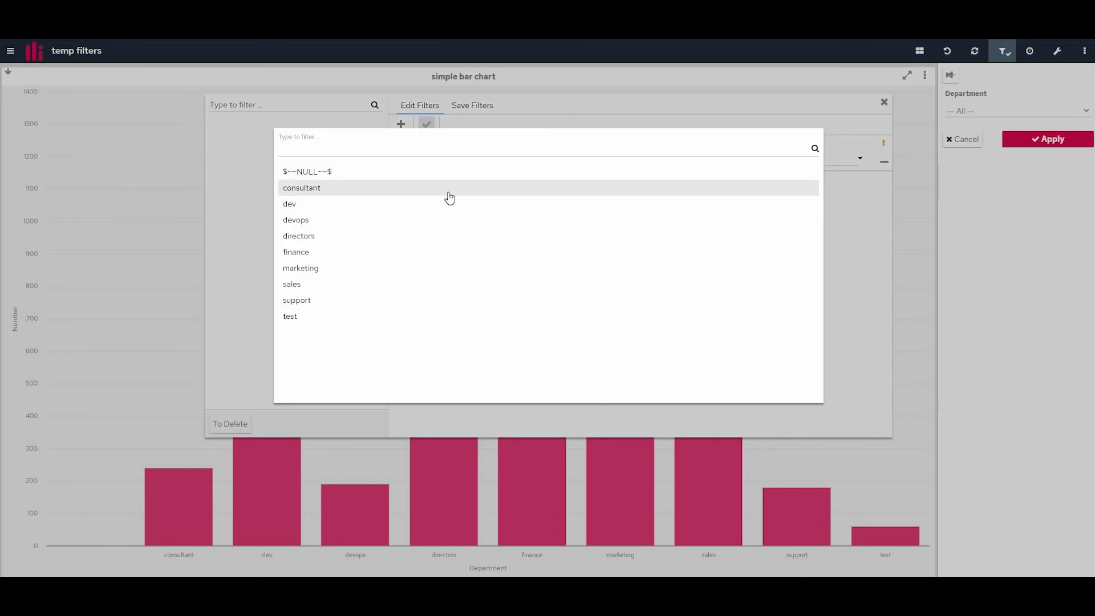
left_click(447, 191)
left_click(427, 126)
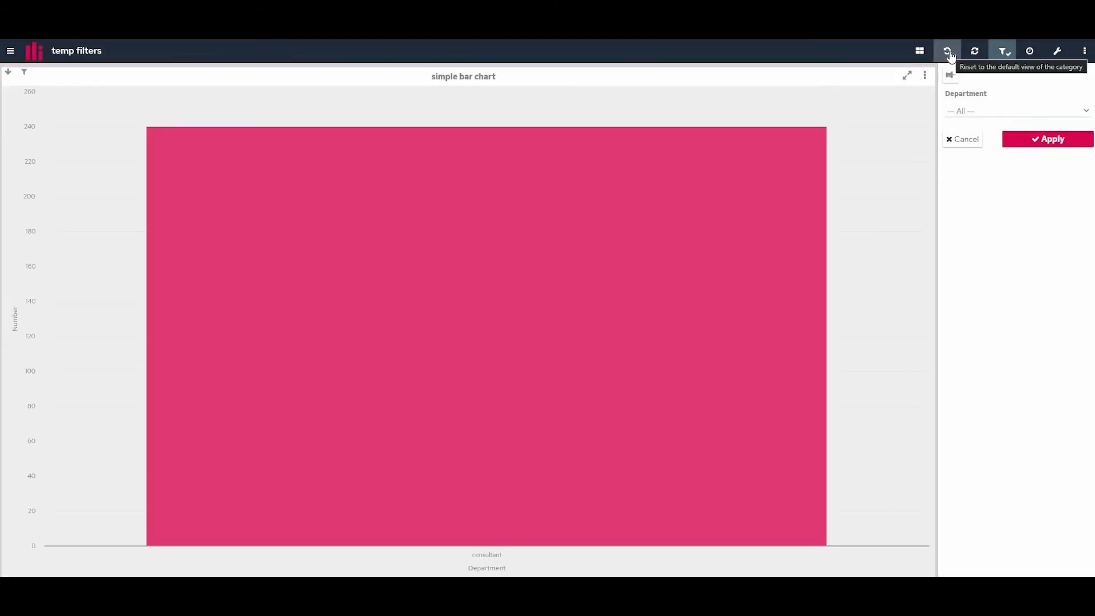
left_click(948, 52)
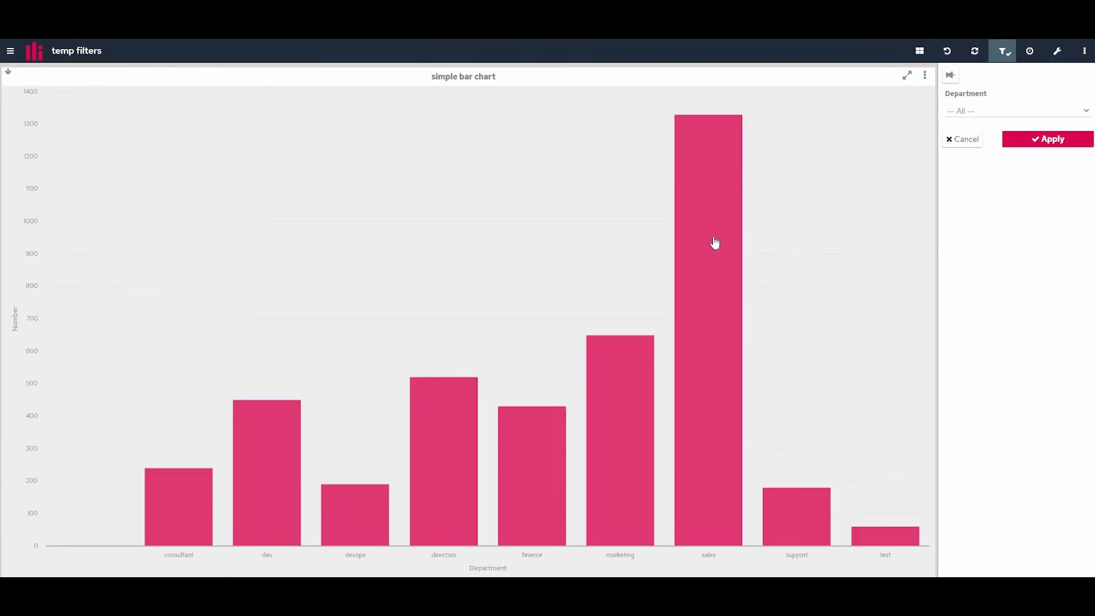
- Drill into the sales bar of the simple bar chart and reset the category to its default view
mouse_move(703, 237)
left_click(716, 210)
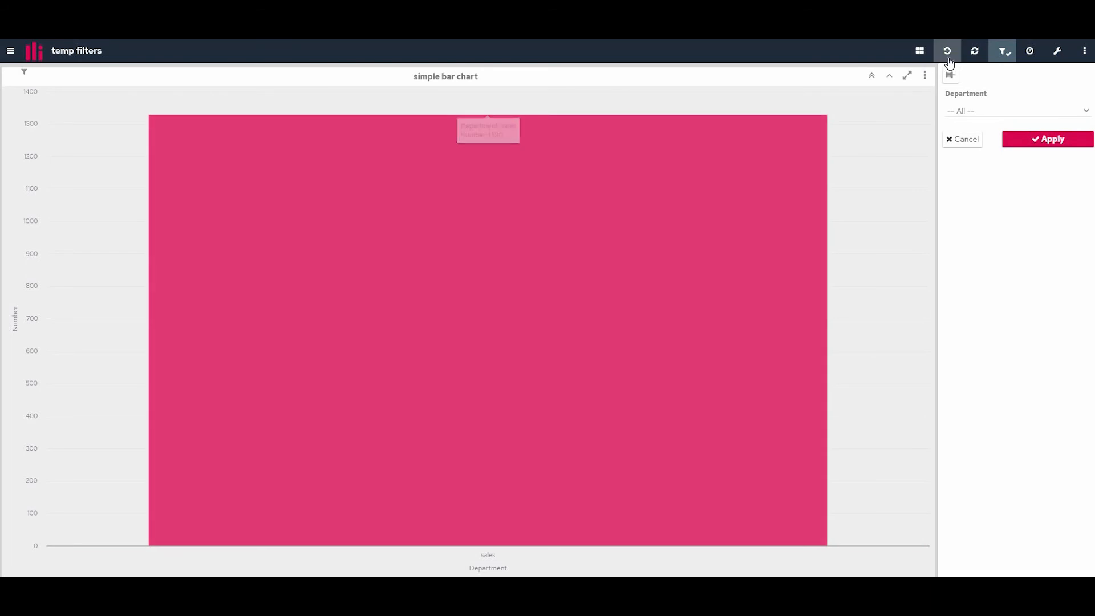
left_click(947, 57)
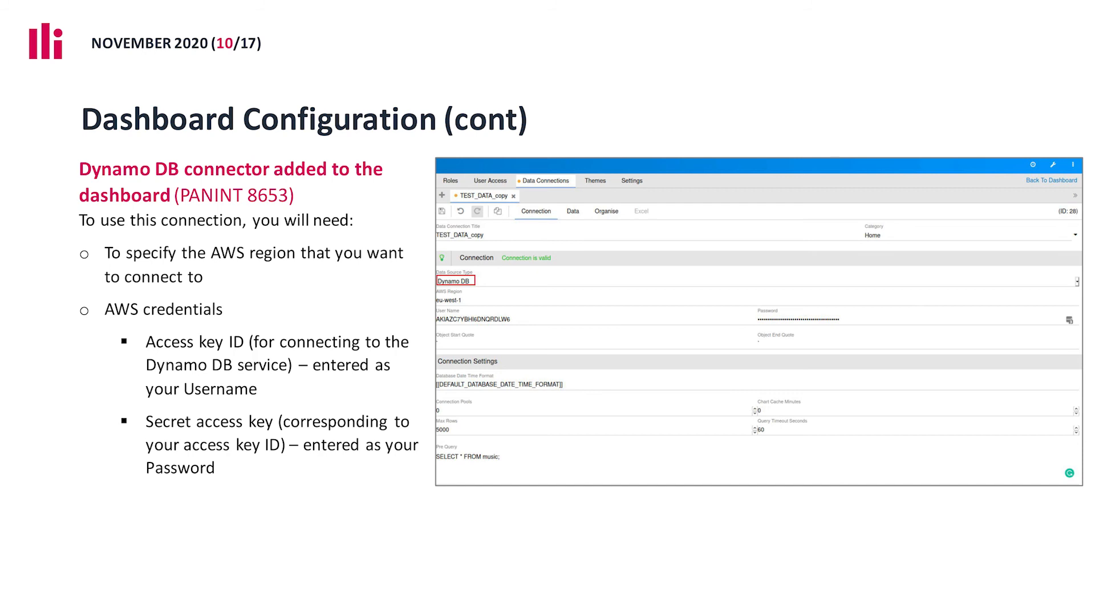
key("Right")
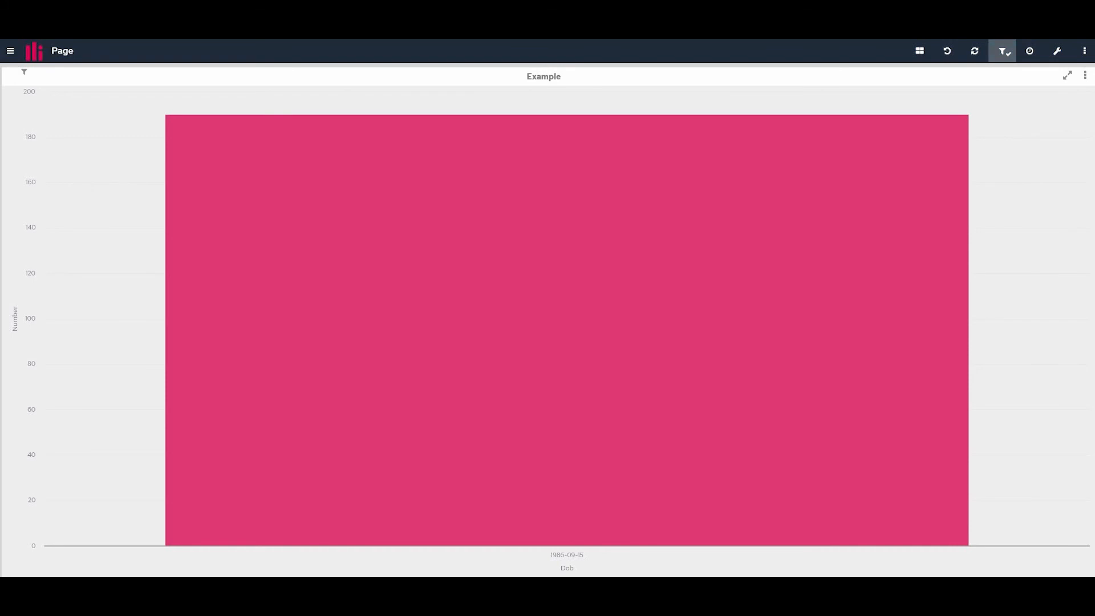
- Reload the example page that embeds the PanIntelligence category with the Example chart
left_click(1002, 51)
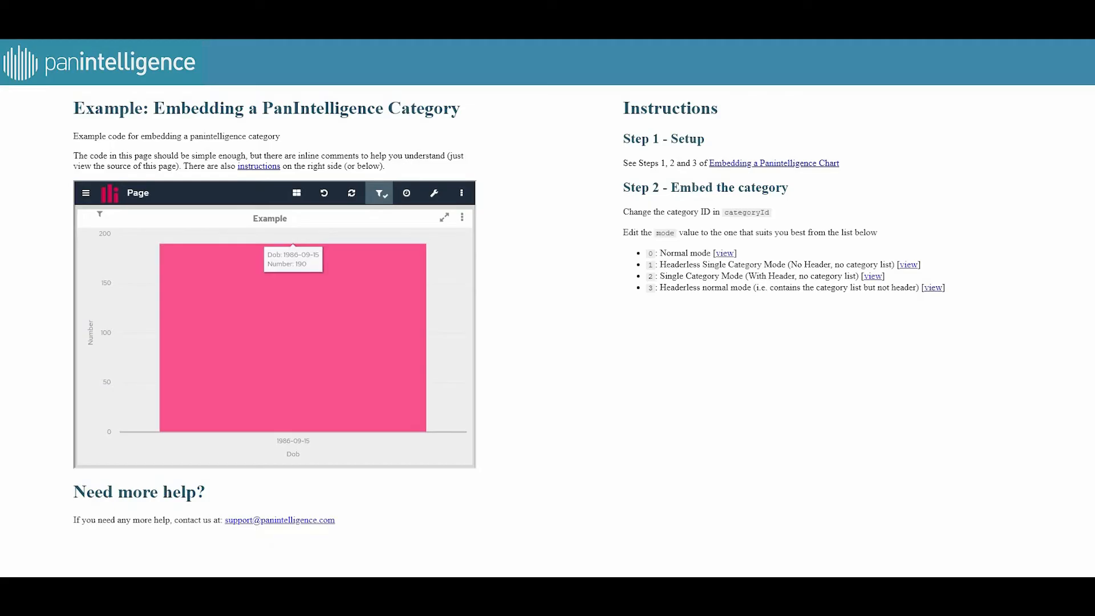
key("F5")
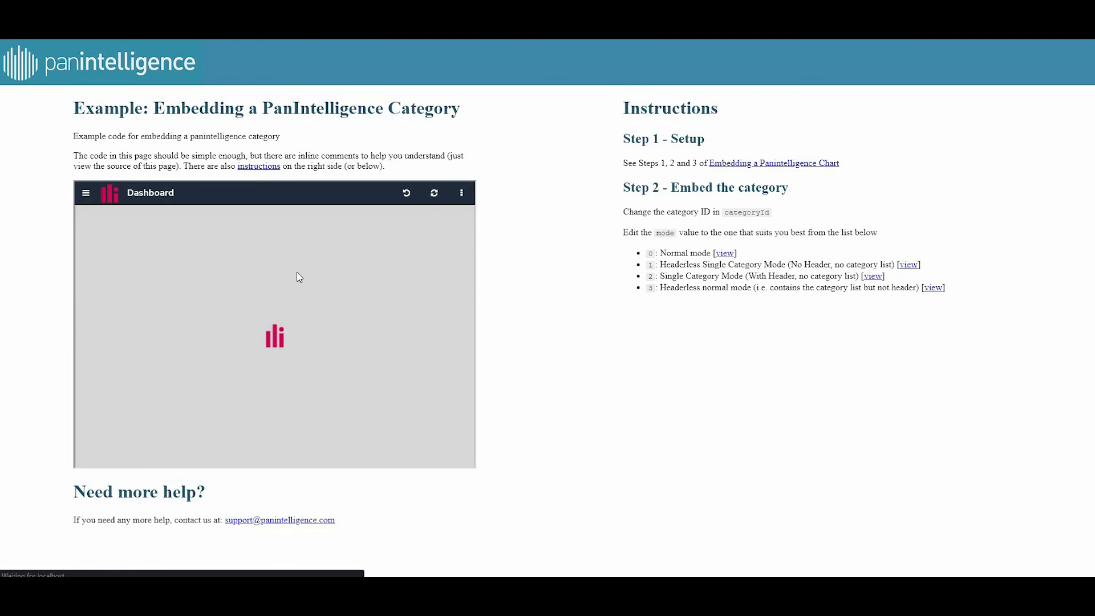